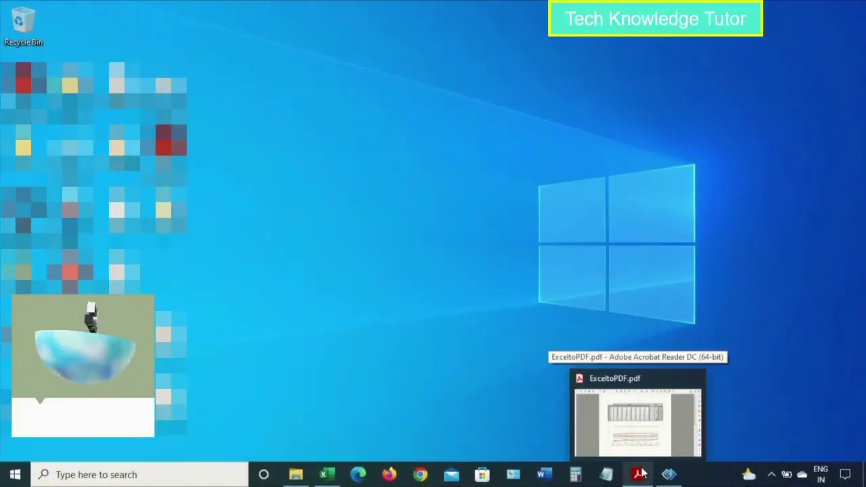
# - Review both pages of ExceltoPDF.pdf in Acrobat Reader, then return to Excel
pyautogui.click(640, 473)
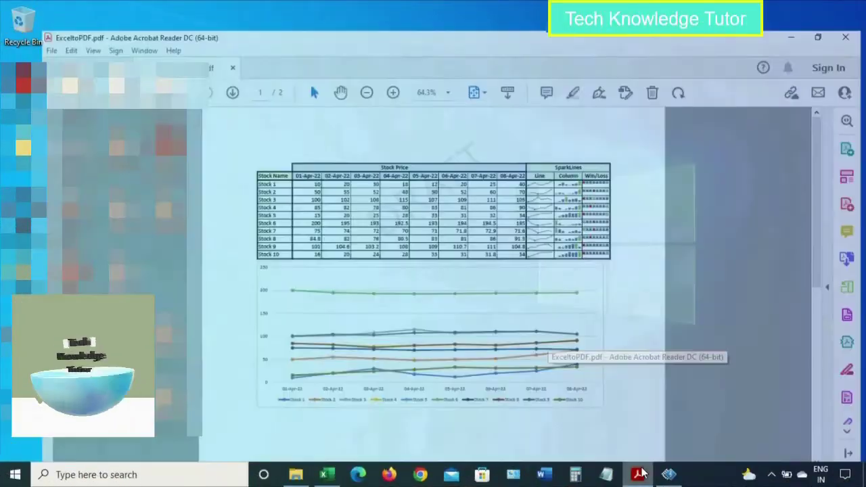
pyautogui.click(816, 333)
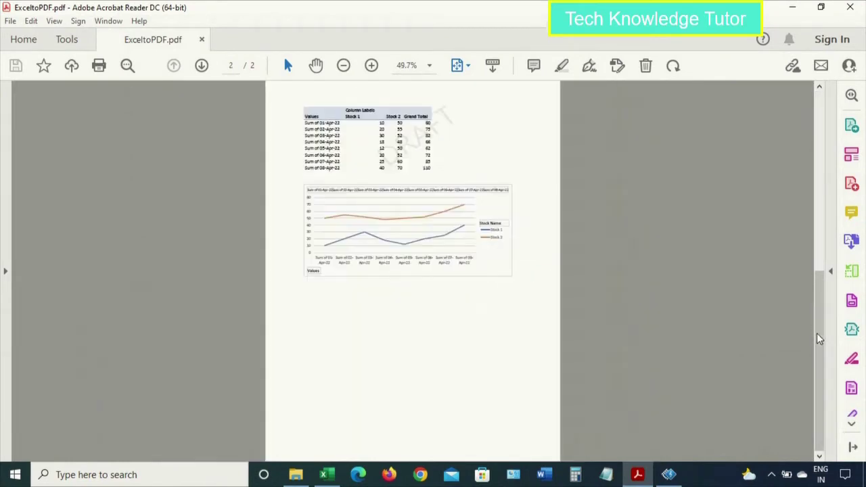
pyautogui.moveTo(816, 333); pyautogui.dragTo(817, 372)
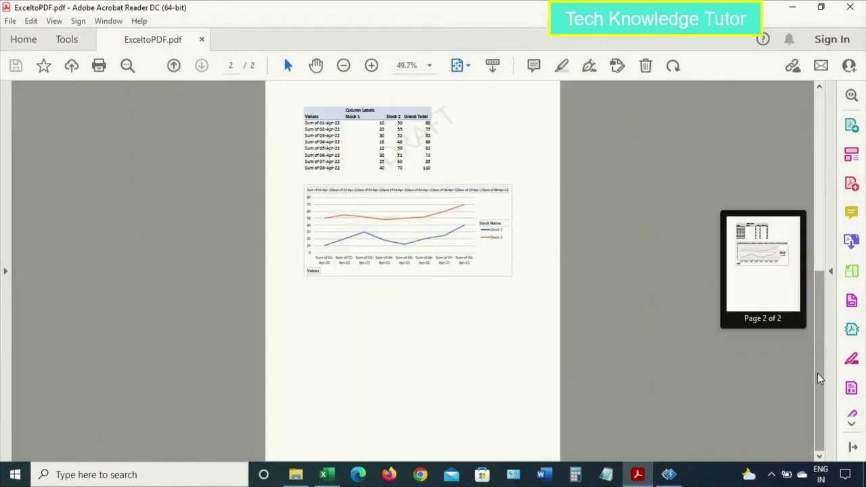
pyautogui.click(817, 165)
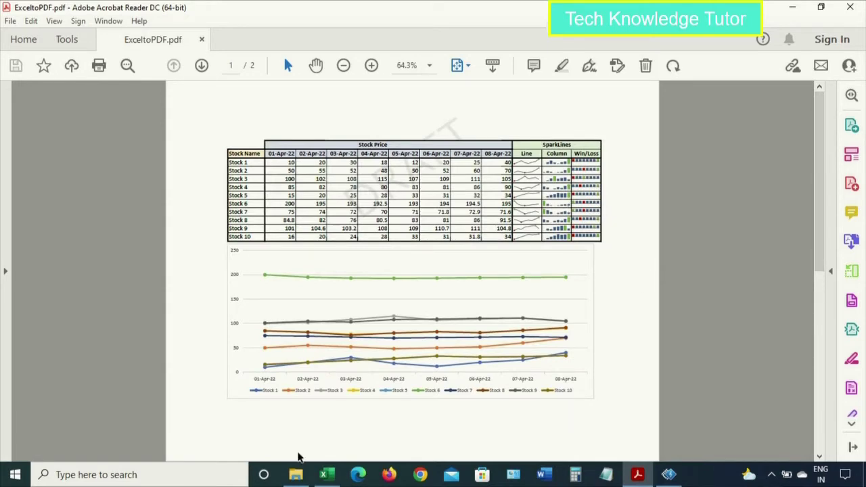
pyautogui.click(326, 474)
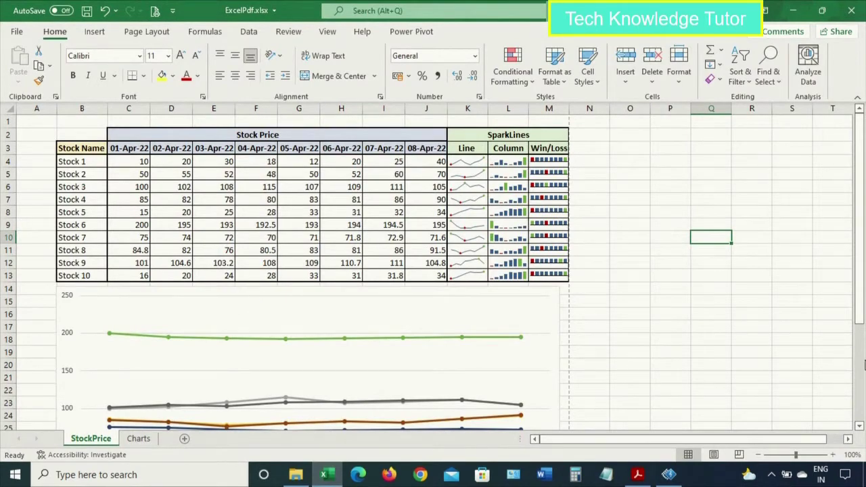
# - Check the StockPrice line chart and the Charts sheet against the exported PDF
pyautogui.click(859, 371)
pyautogui.click(860, 263)
pyautogui.click(133, 441)
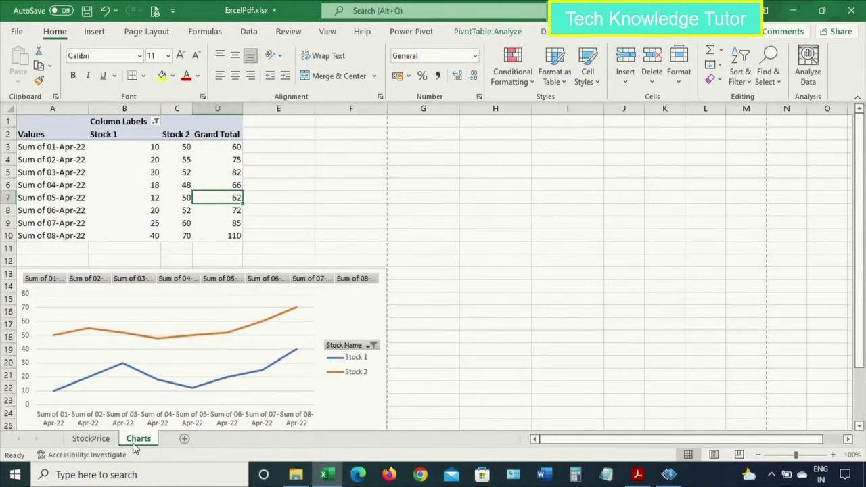
pyautogui.click(107, 441)
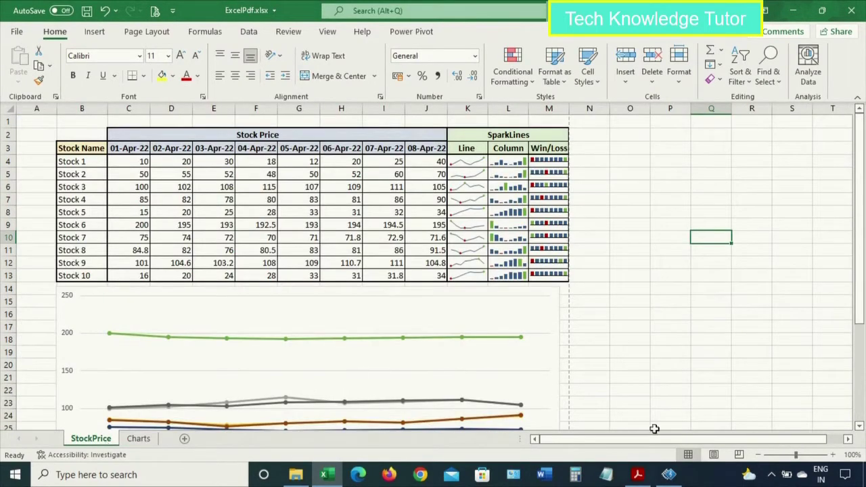
pyautogui.click(637, 474)
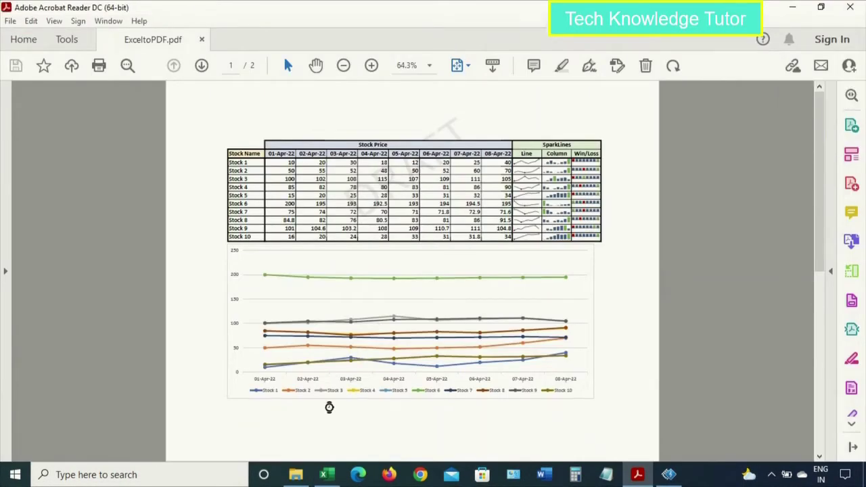
pyautogui.click(324, 474)
# - Permanently delete ExceltoPDF.pdf from Samplefiles and go back to the Excel workbook
pyautogui.click(296, 474)
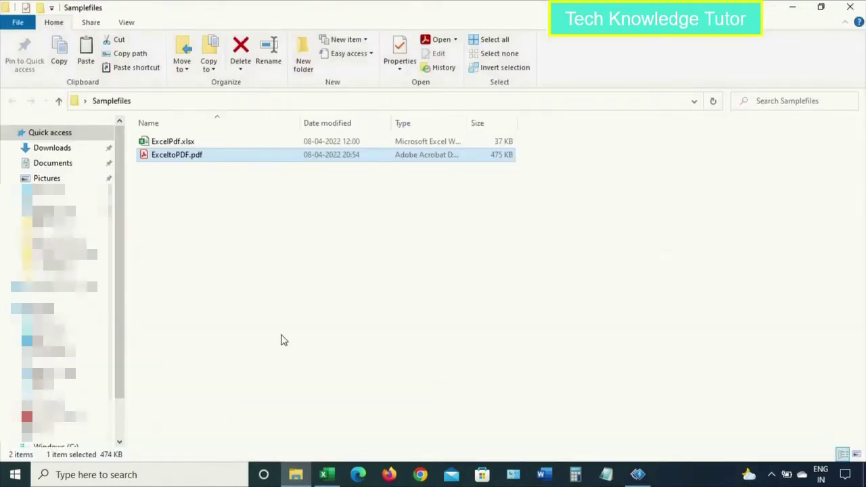
pyautogui.hotkey('shift', 'Delete')
pyautogui.press('Return')
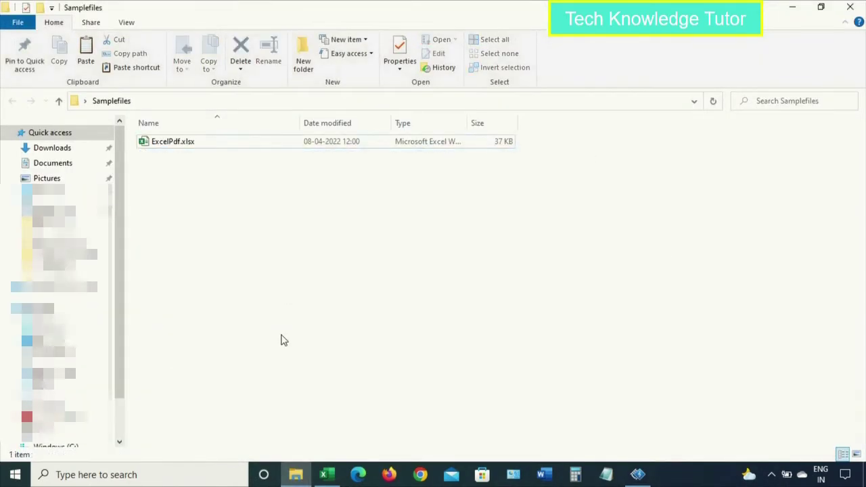
pyautogui.click(327, 472)
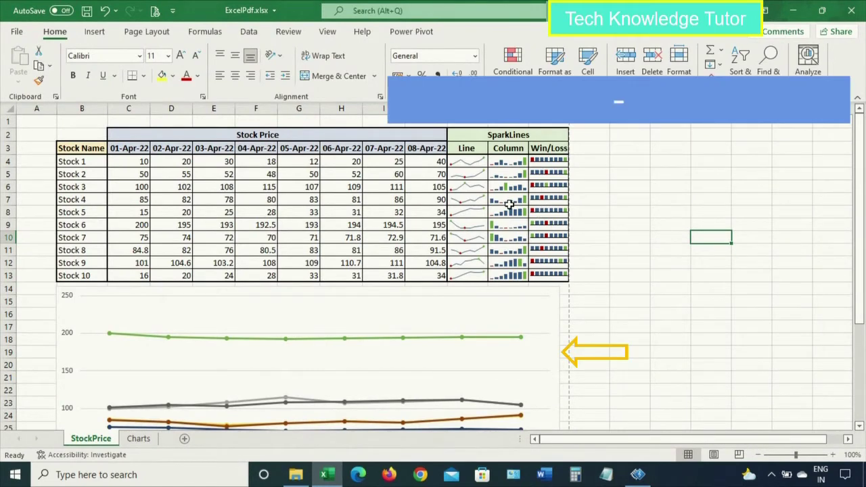
# - Glance at the Charts sheet, return to StockPrice, and open the File backstage for ExcelPdf.xlsx
pyautogui.click(139, 438)
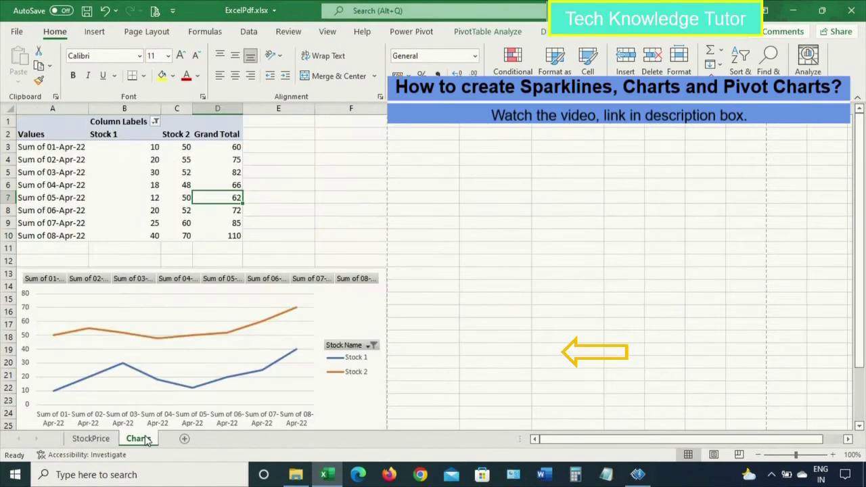
pyautogui.click(81, 438)
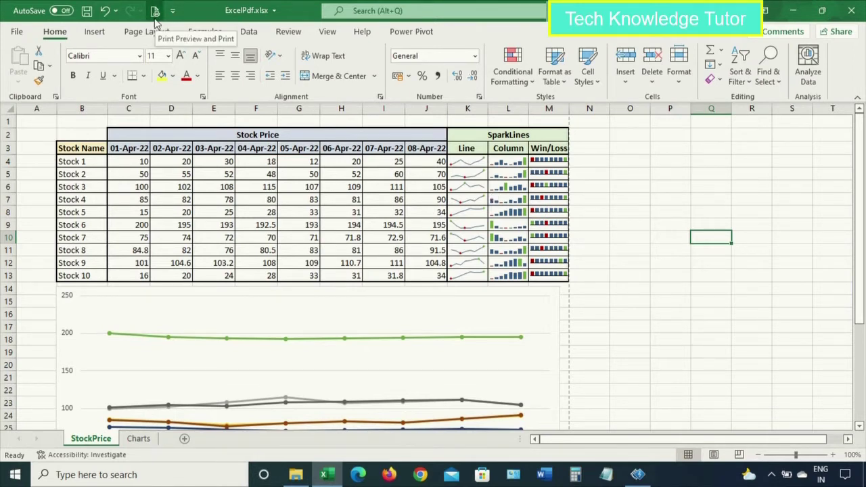
pyautogui.click(19, 32)
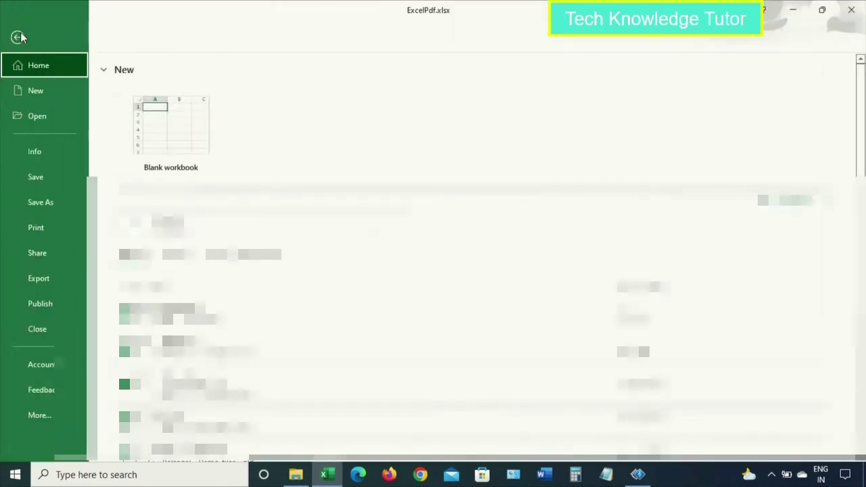
# - Set printing to Microsoft Print to PDF for the entire workbook, a 2-page preview
pyautogui.click(40, 229)
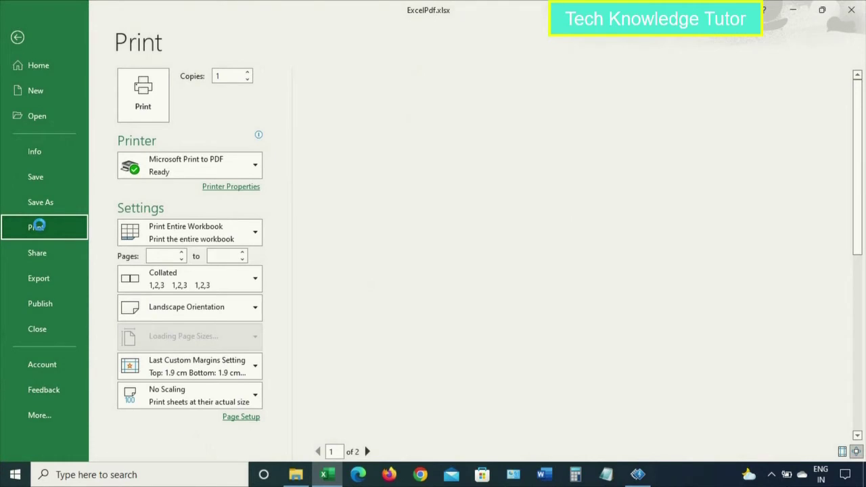
pyautogui.click(206, 164)
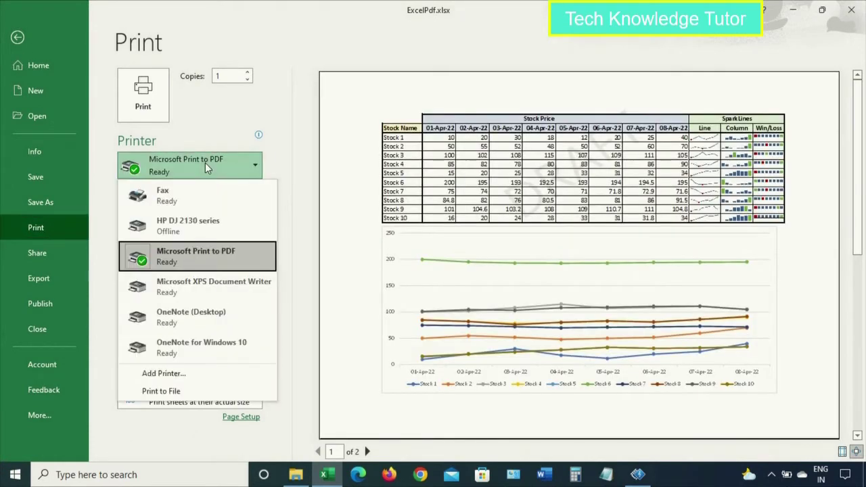
pyautogui.click(184, 250)
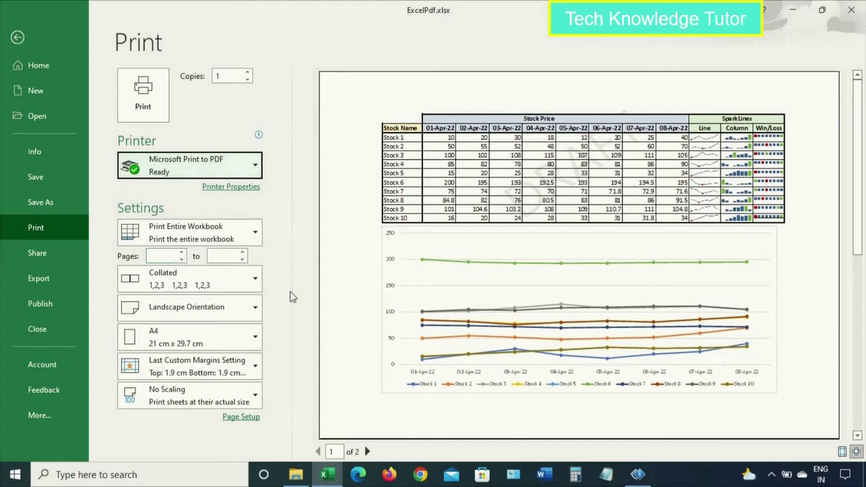
pyautogui.click(212, 235)
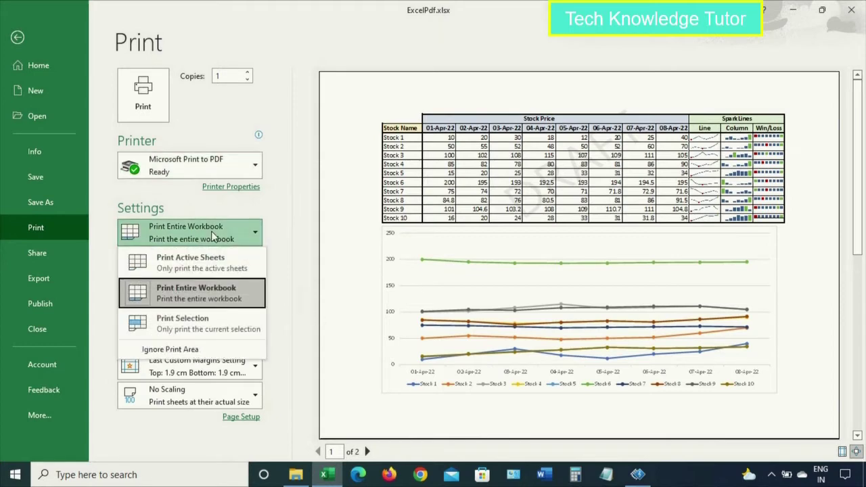
pyautogui.click(207, 265)
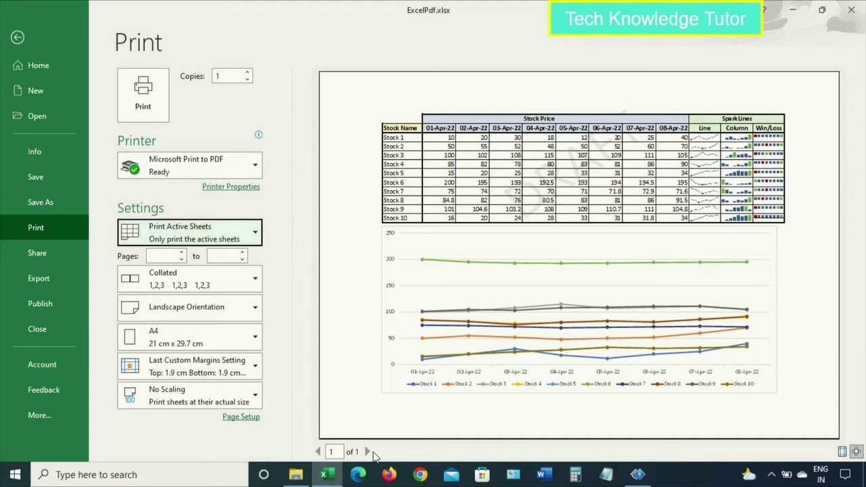
pyautogui.click(222, 238)
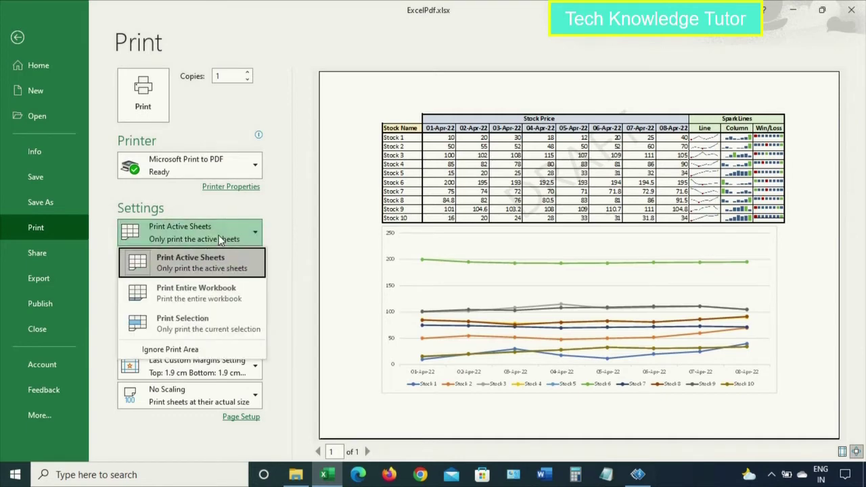
pyautogui.click(197, 288)
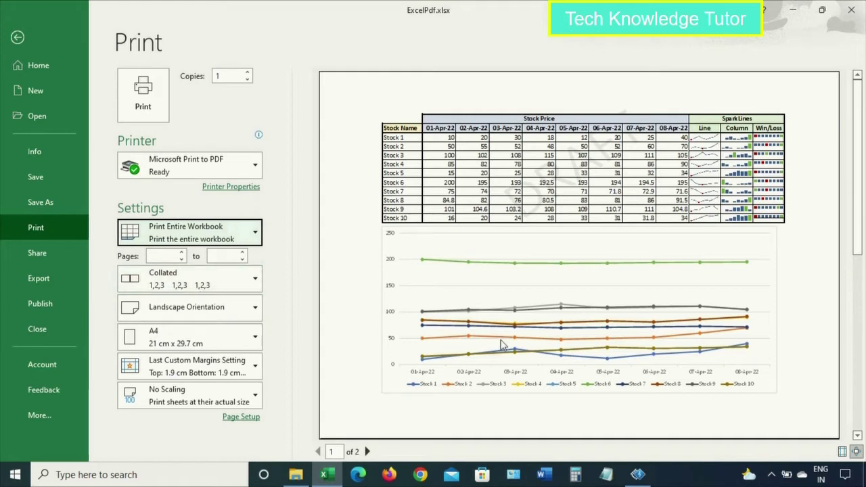
pyautogui.click(252, 419)
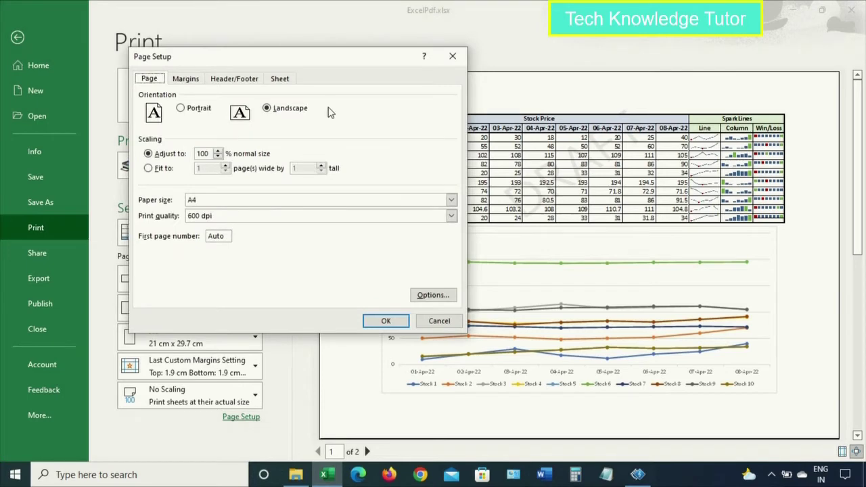
# - Enable gridline printing for page 1 in Page Setup's Sheet options, then preview page 2
pyautogui.click(279, 80)
pyautogui.click(170, 168)
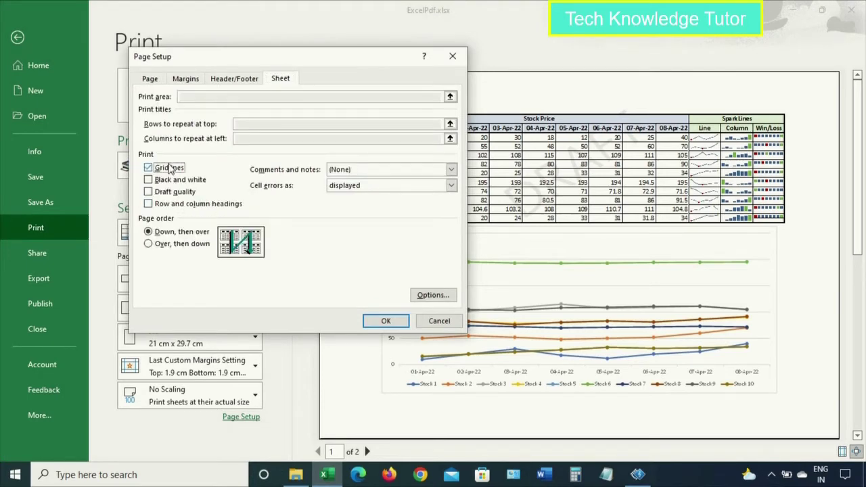
pyautogui.click(383, 318)
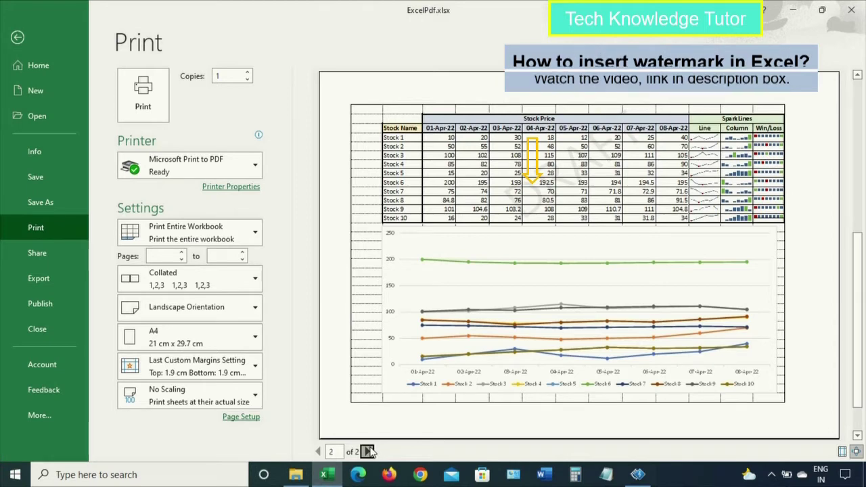
pyautogui.click(368, 451)
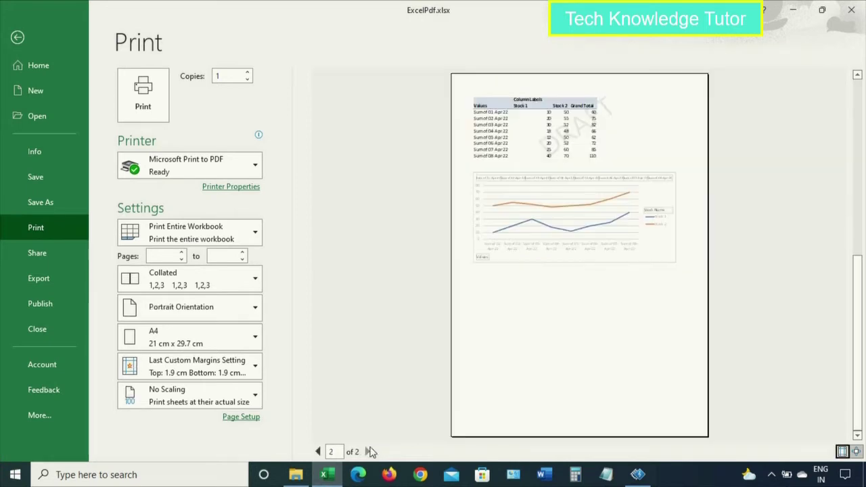
# - Enable gridline printing for the page 2 pivot summary, then return the preview to page 1
pyautogui.click(245, 416)
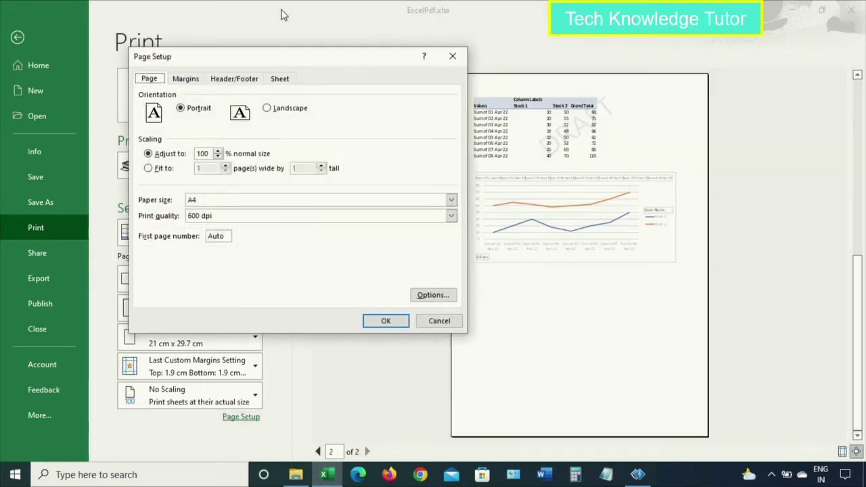
pyautogui.click(283, 85)
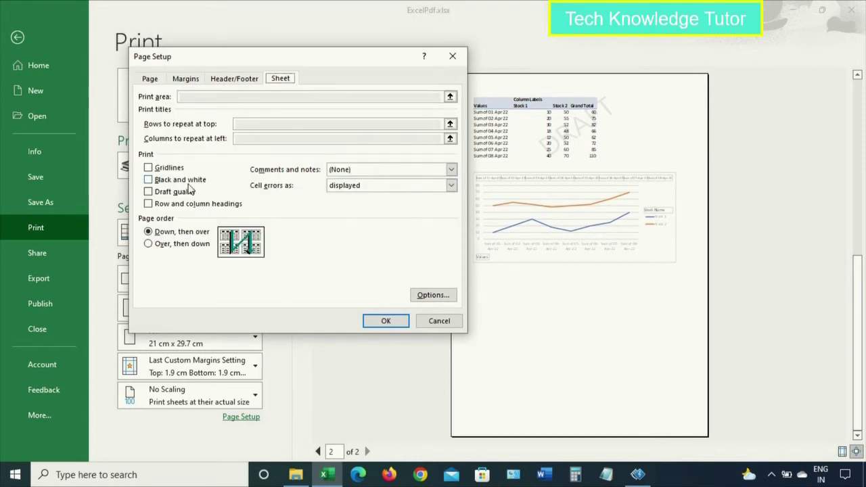
pyautogui.click(150, 169)
pyautogui.click(384, 321)
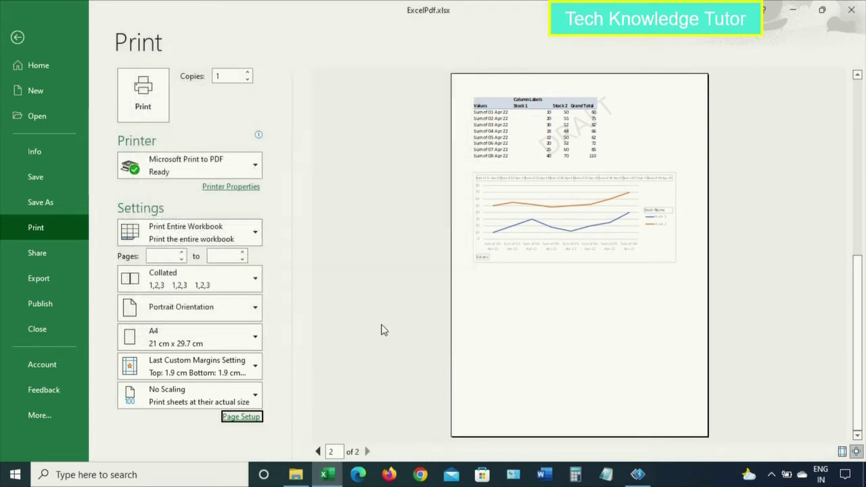
pyautogui.click(317, 451)
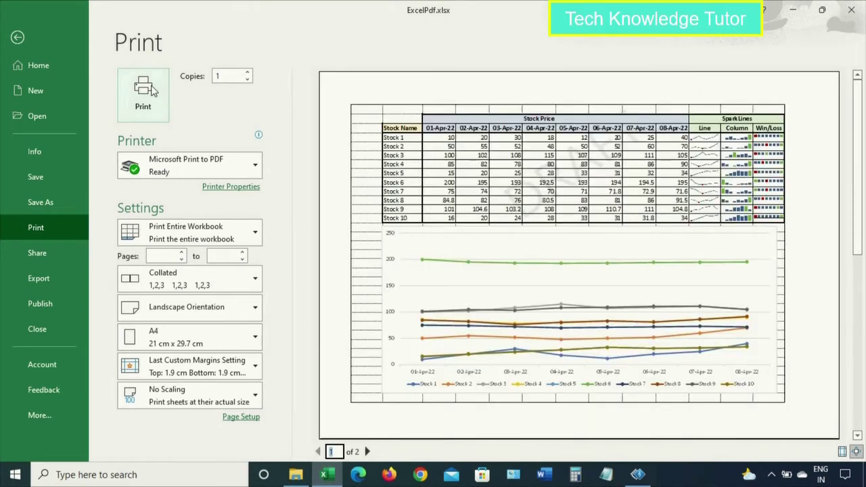
# - Print the workbook to PDF, saving it as ExceltoPDFGridlines
pyautogui.click(151, 87)
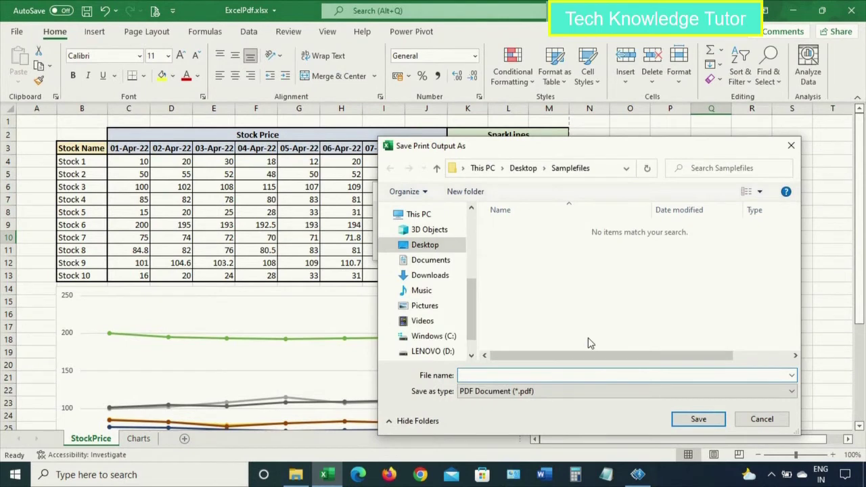
pyautogui.write('Excee')
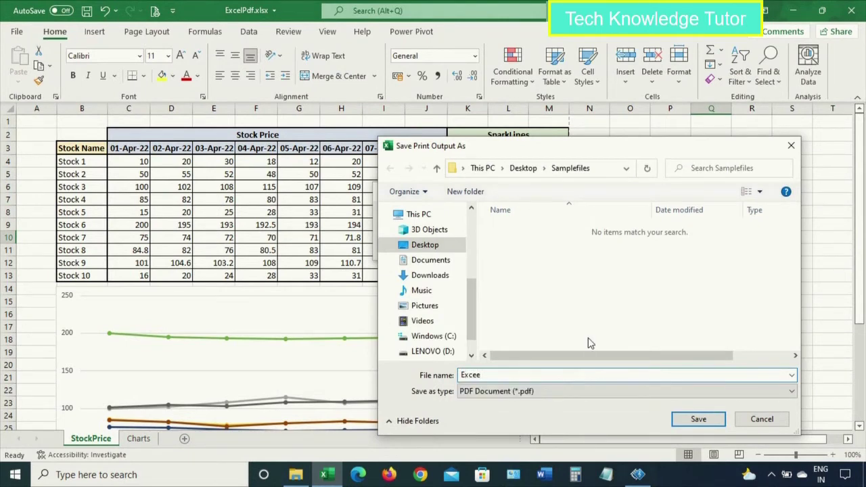
pyautogui.press('BackSpace')
pyautogui.write('l')
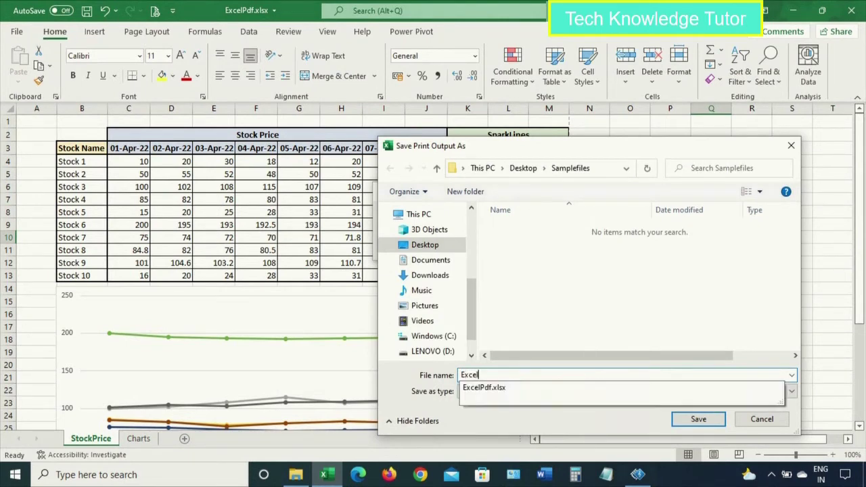
pyautogui.write('toPDF')
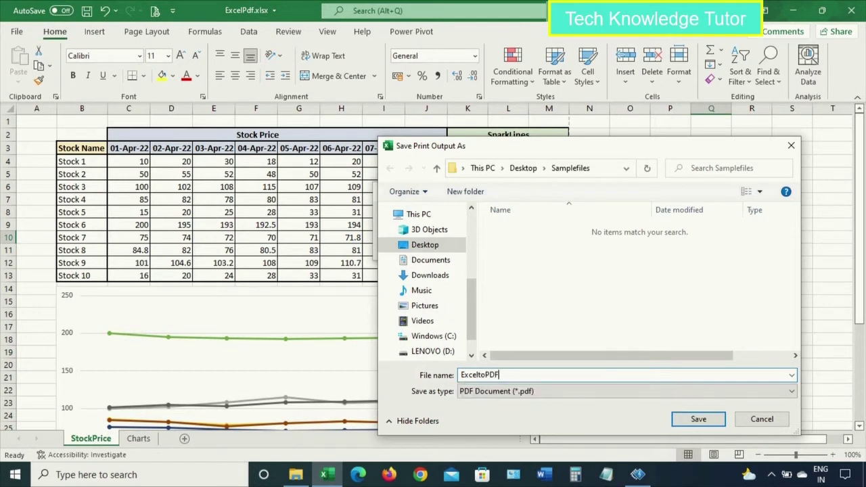
pyautogui.write('Gridlines')
pyautogui.click(698, 419)
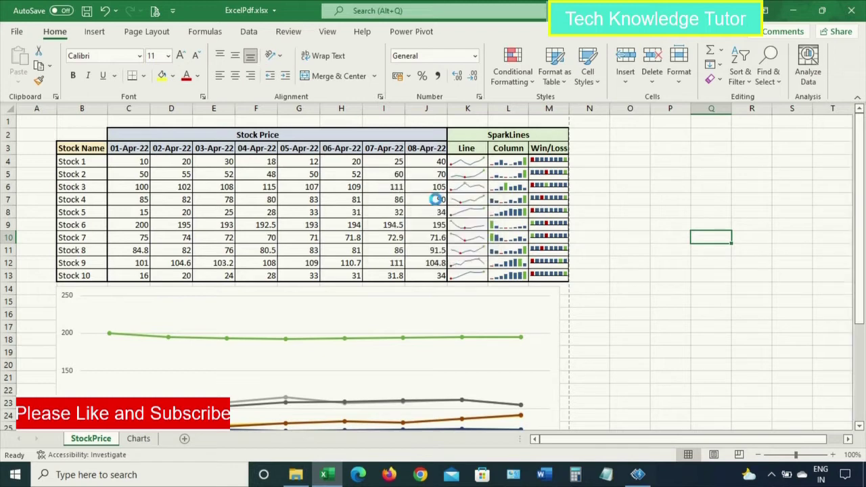
# - Open ExceltoPDFGridlines.pdf from the Samplefiles folder in File Explorer
pyautogui.click(295, 474)
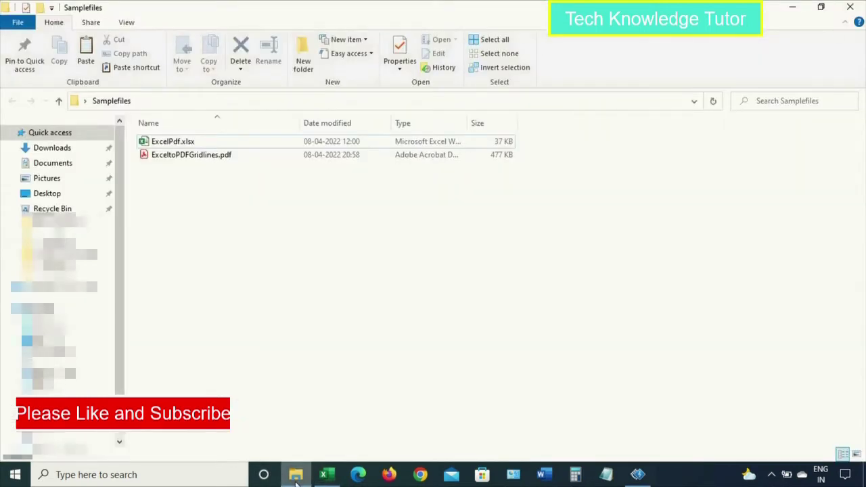
pyautogui.click(188, 157)
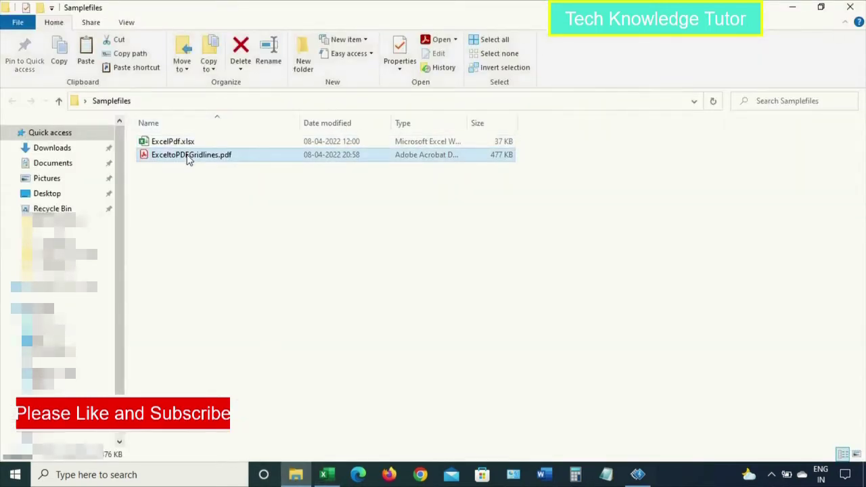
pyautogui.doubleClick(190, 157)
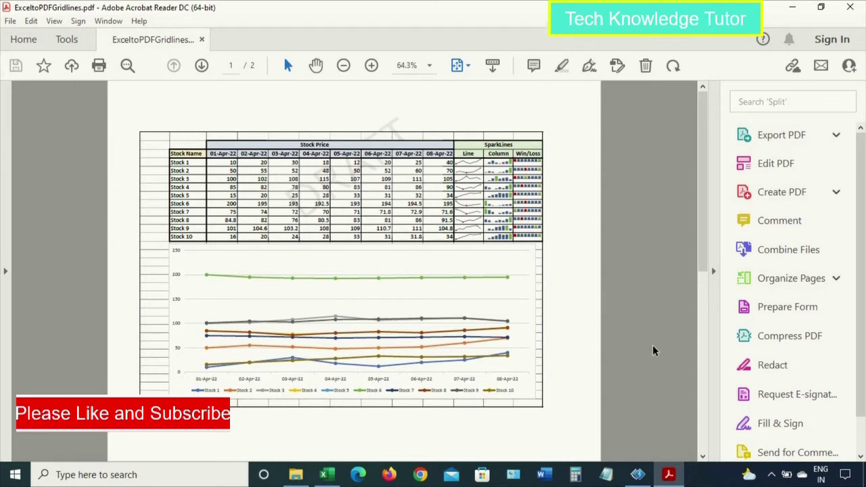
# - Check page 2 of the gridlined PDF in Acrobat, then return to Excel
pyautogui.click(704, 397)
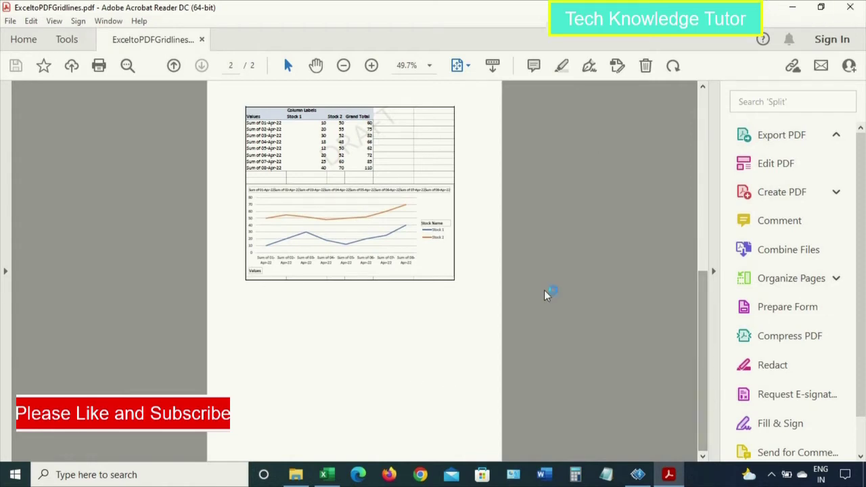
pyautogui.click(326, 474)
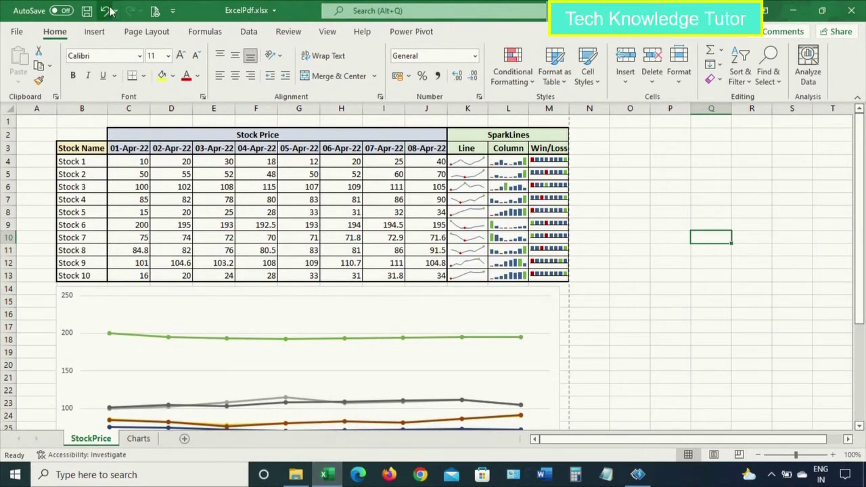
# - In the print preview, turn off gridline printing for page 1 via Page Setup
pyautogui.click(154, 12)
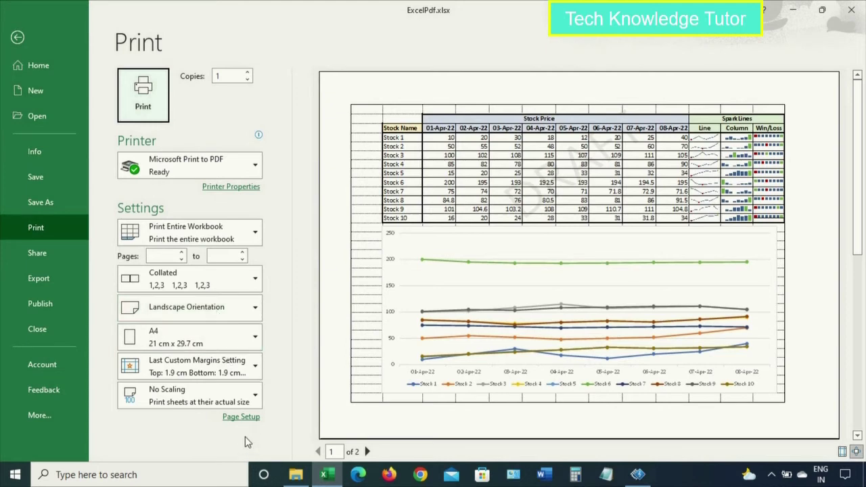
pyautogui.click(245, 417)
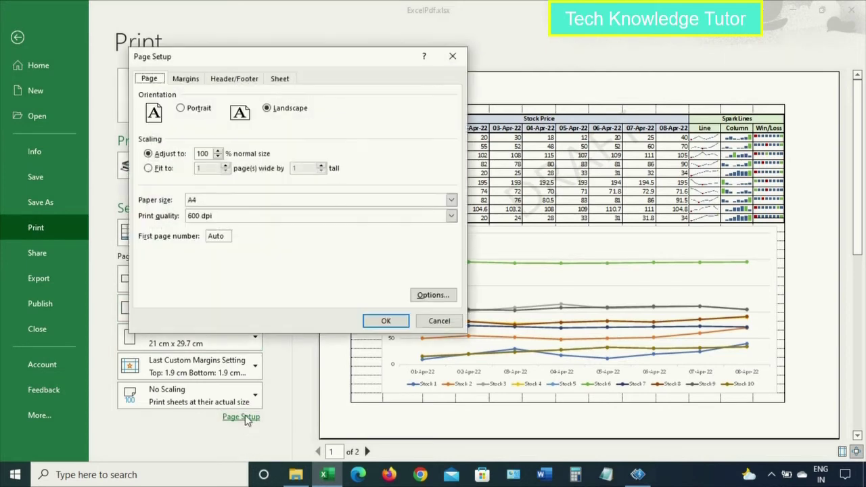
pyautogui.click(285, 77)
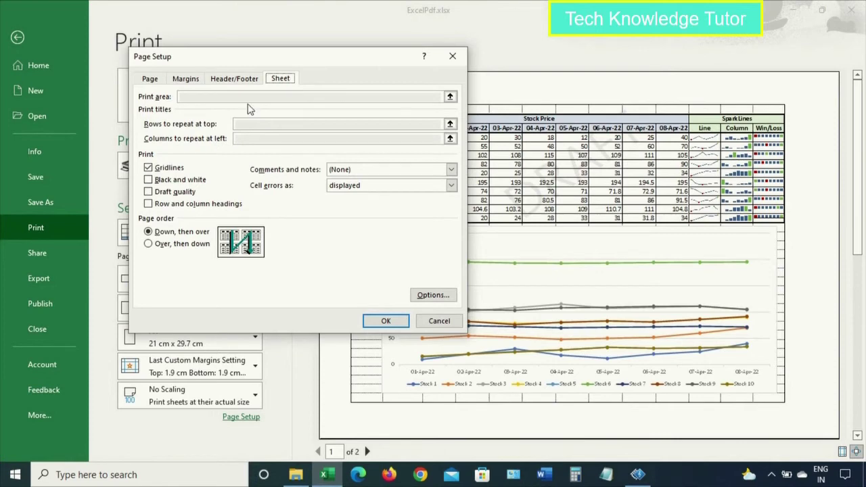
pyautogui.click(148, 168)
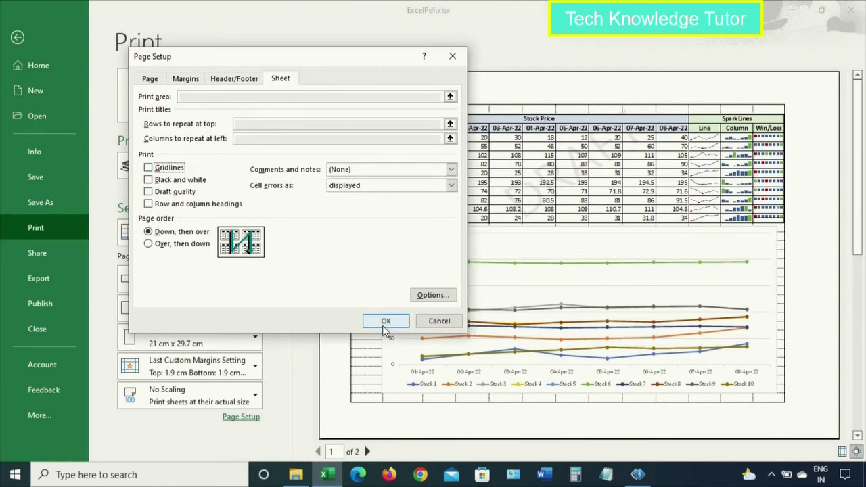
pyautogui.click(382, 323)
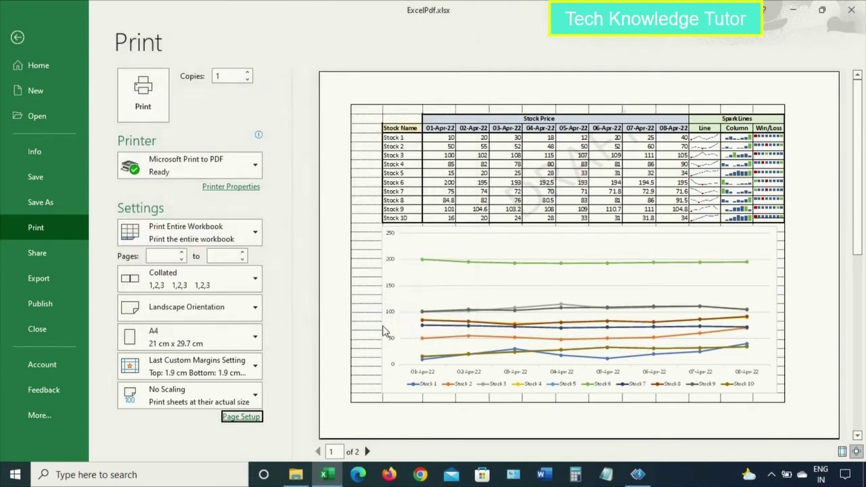
# - Turn off gridline printing for page 2 as well and print to Microsoft Print to PDF
pyautogui.click(367, 451)
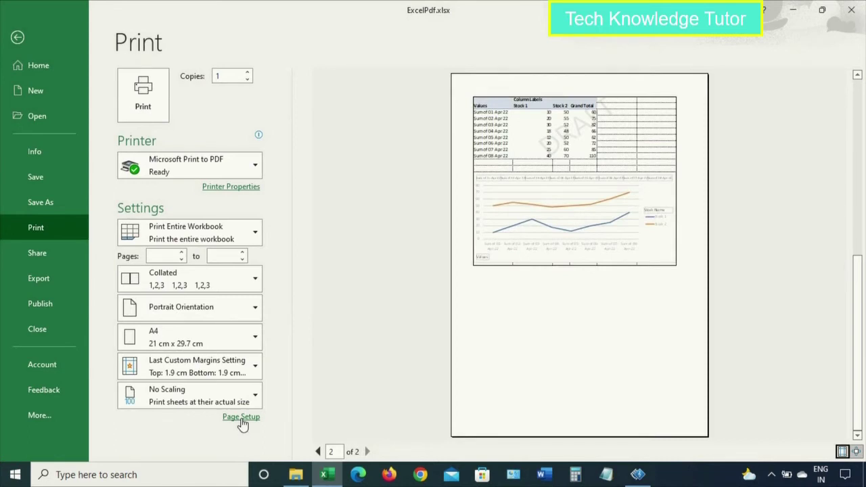
pyautogui.click(241, 417)
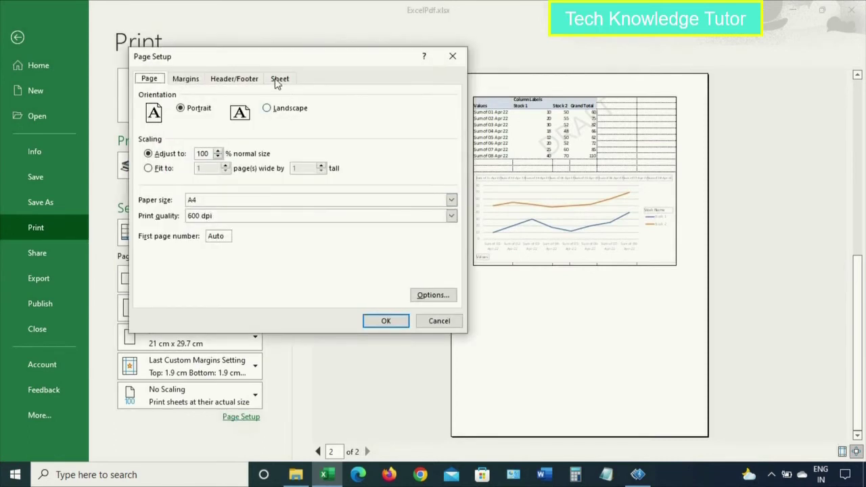
pyautogui.click(279, 79)
pyautogui.click(157, 171)
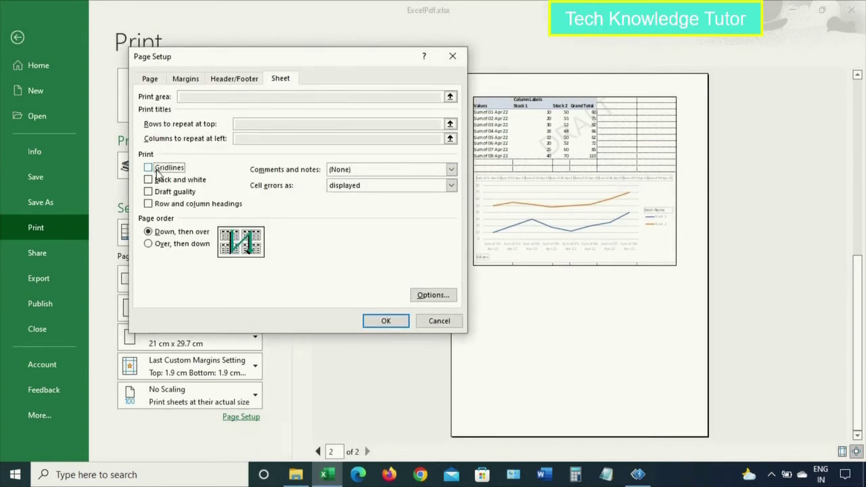
pyautogui.click(397, 321)
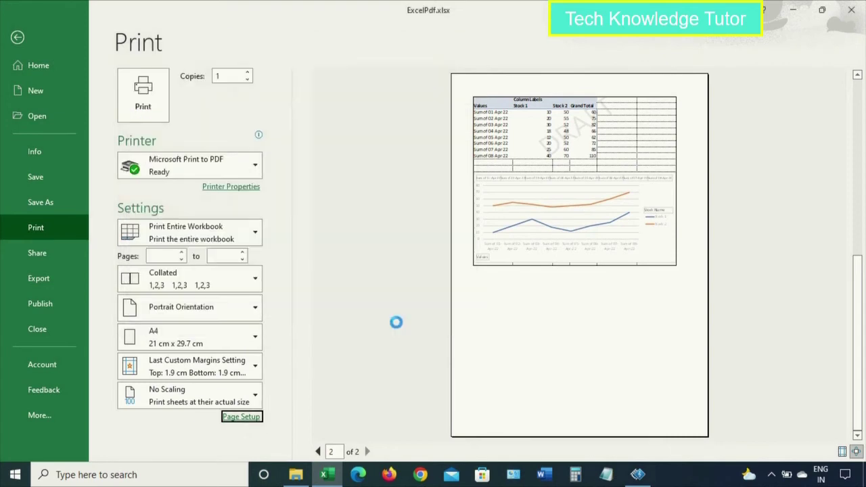
pyautogui.click(142, 99)
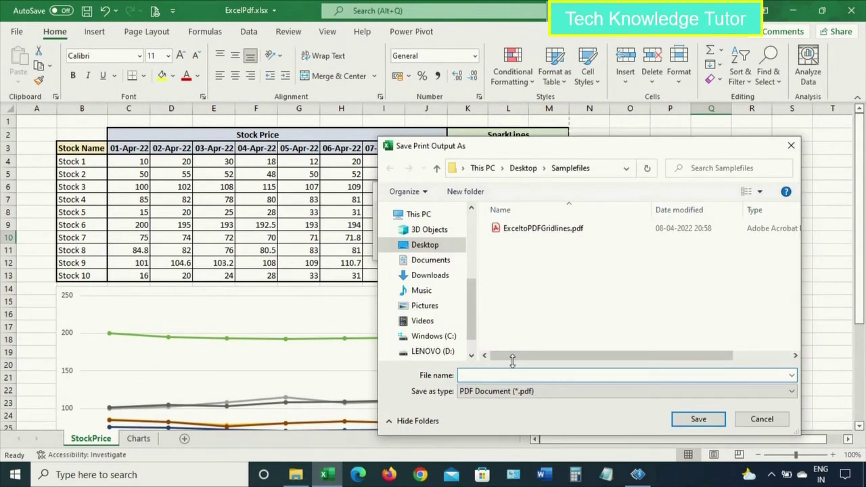
# - Save the printout as ExceltoPDFNOGridlines.pdf, declining to overwrite the gridlines PDF
pyautogui.click(520, 228)
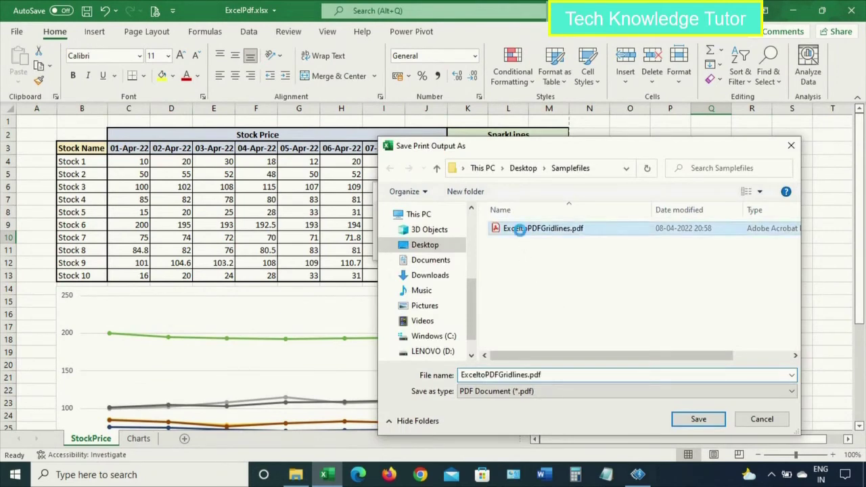
pyautogui.doubleClick(519, 228)
pyautogui.click(521, 240)
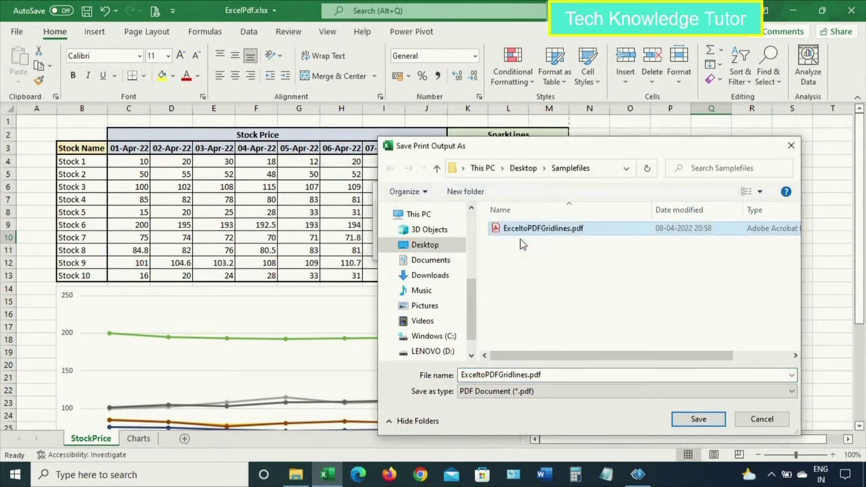
pyautogui.click(497, 378)
pyautogui.press('End')
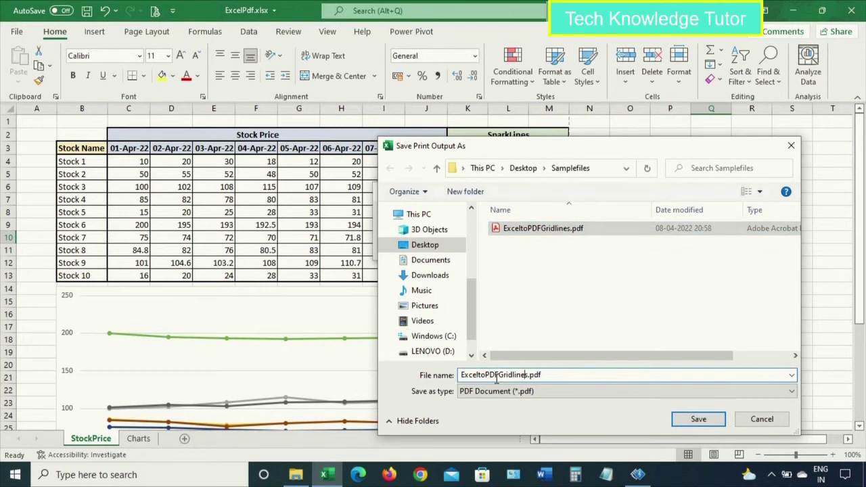
pyautogui.click(497, 376)
pyautogui.write('NO')
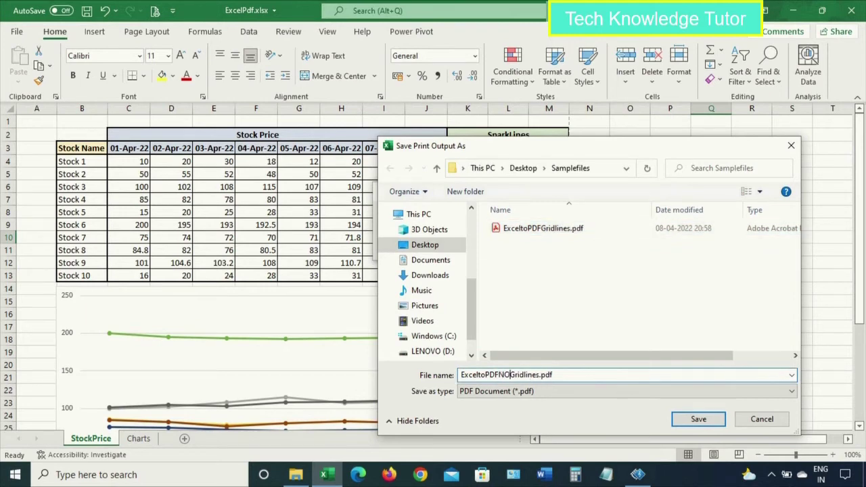
pyautogui.click(709, 418)
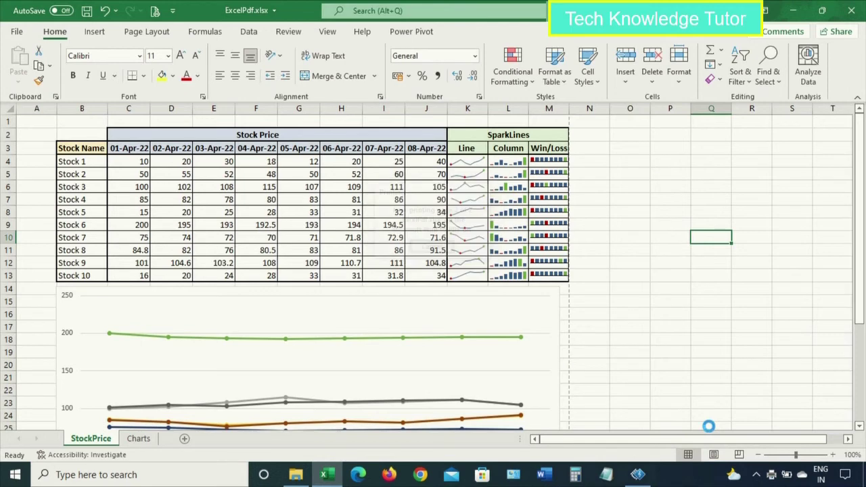
# - Check ExceltoPDFNOGridlines.pdf's gridline-free pages in Acrobat Reader, then return to Excel
pyautogui.click(298, 471)
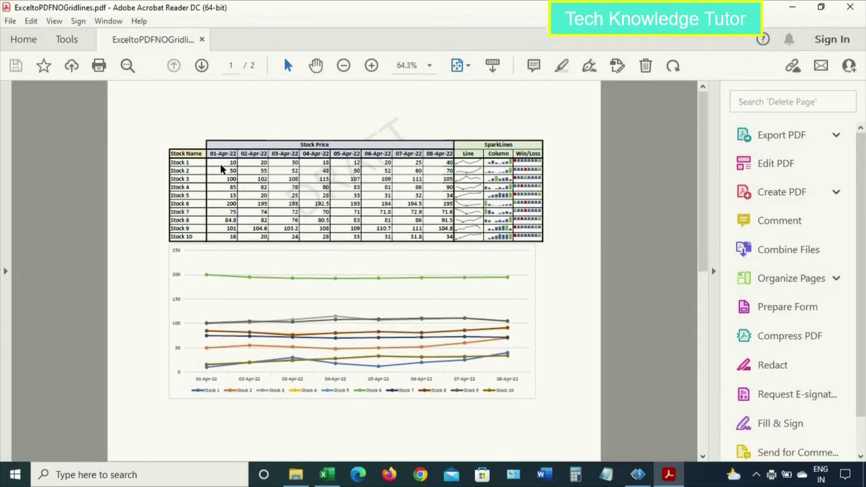
pyautogui.scroll(-2, 222, 170)
pyautogui.scroll(2, 219, 167)
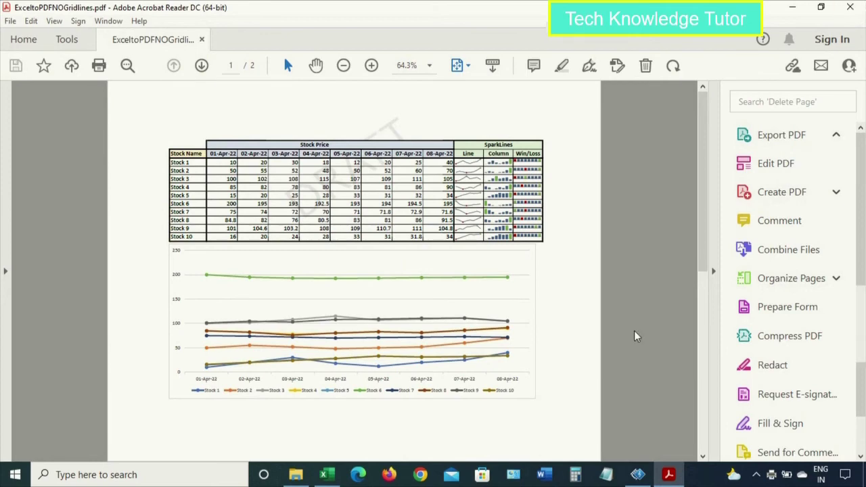
pyautogui.click(324, 475)
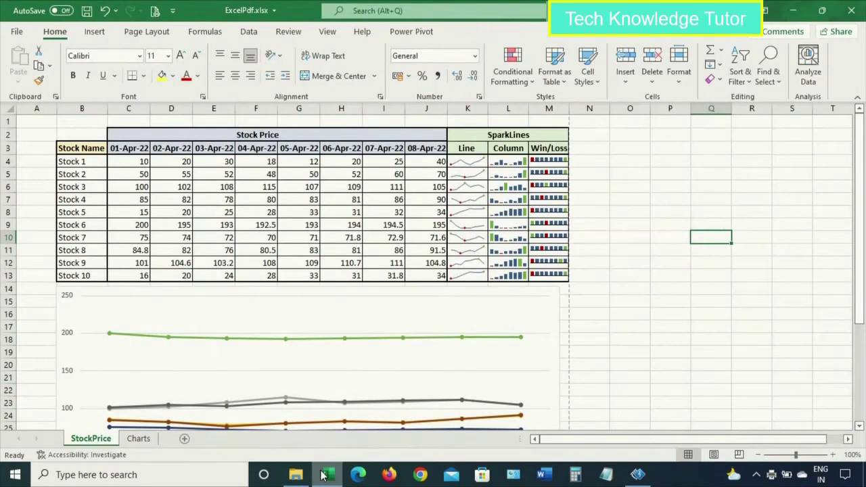
# - Open the Publish as PDF or XPS dialog via Export, proposing ExcelPdf.pdf in Samplefiles
pyautogui.click(17, 34)
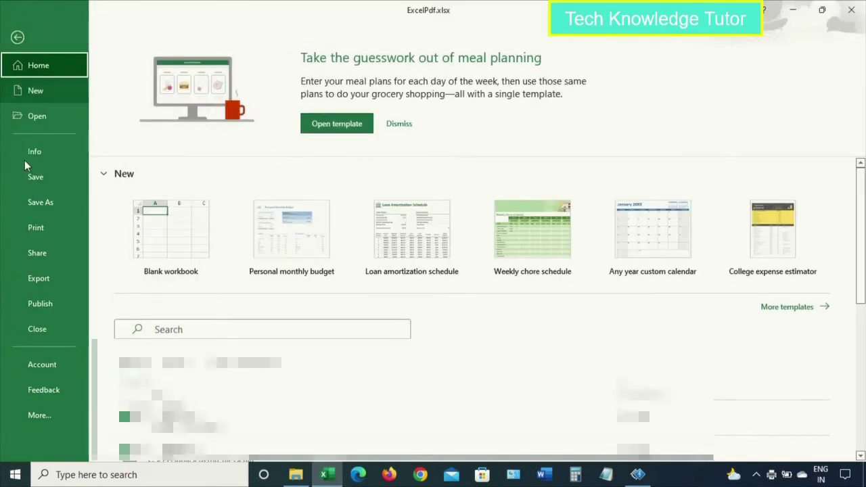
pyautogui.click(43, 280)
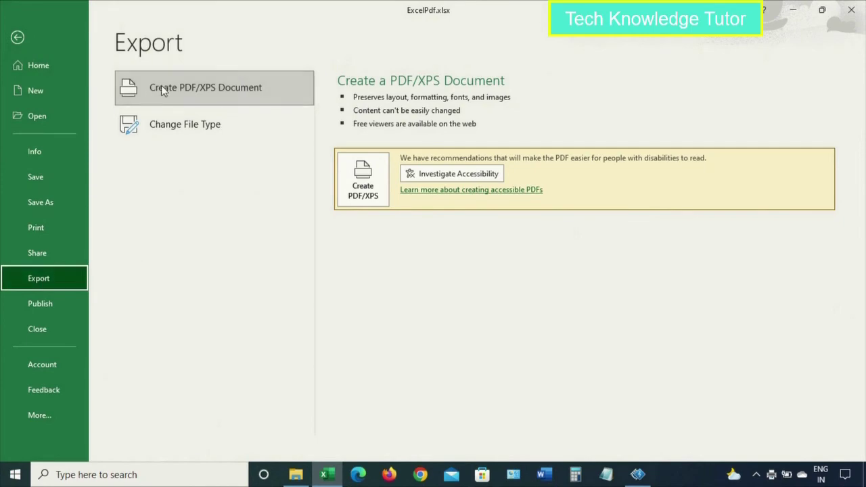
pyautogui.click(364, 193)
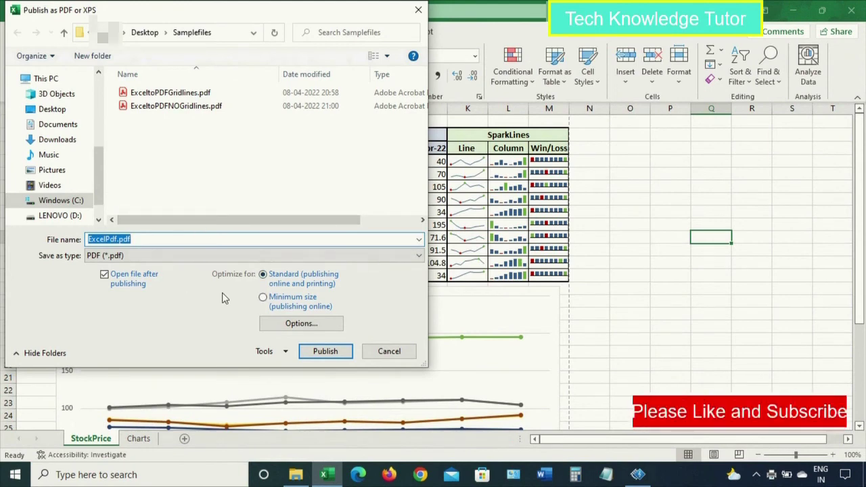
# - Set the PDF publish options to cover the Entire workbook instead of the active sheet
pyautogui.click(301, 326)
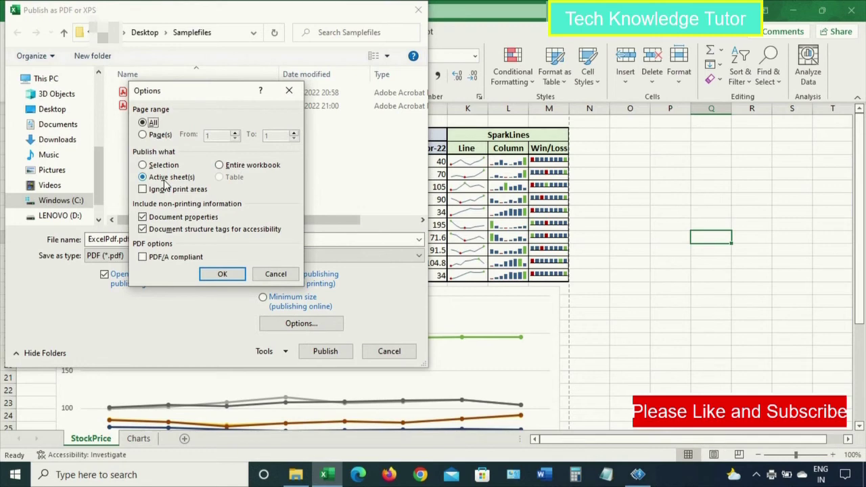
pyautogui.click(225, 165)
pyautogui.click(217, 276)
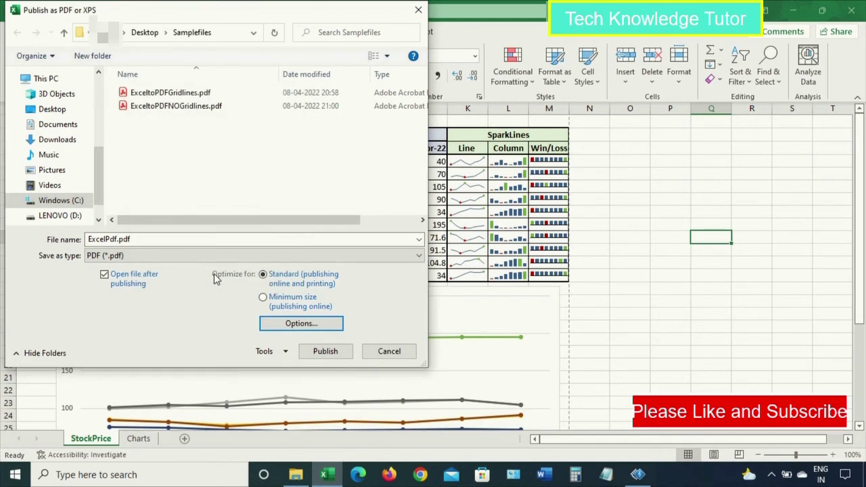
pyautogui.click(99, 241)
# - Rename the output to ExportExcelPdf.pdf and publish the workbook as PDF
pyautogui.click(98, 241)
pyautogui.write('Exort')
pyautogui.press('BackSpace')
pyautogui.press('BackSpace')
pyautogui.press('BackSpace')
pyautogui.write('port')
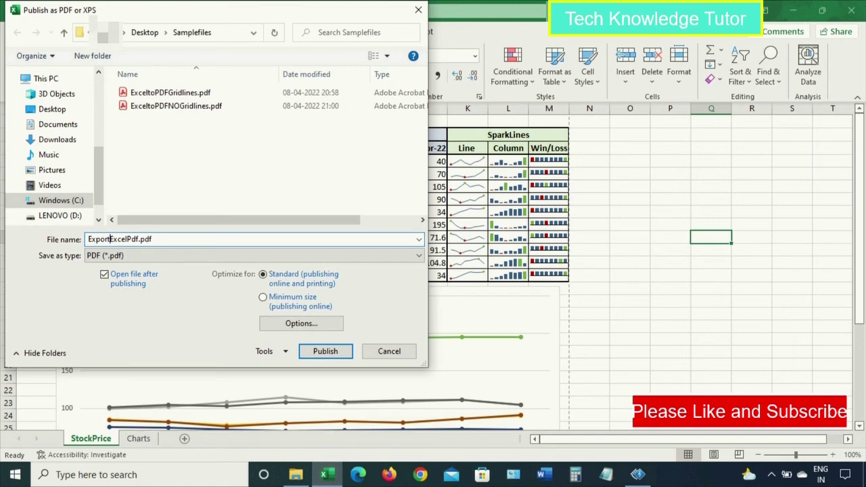
pyautogui.click(325, 351)
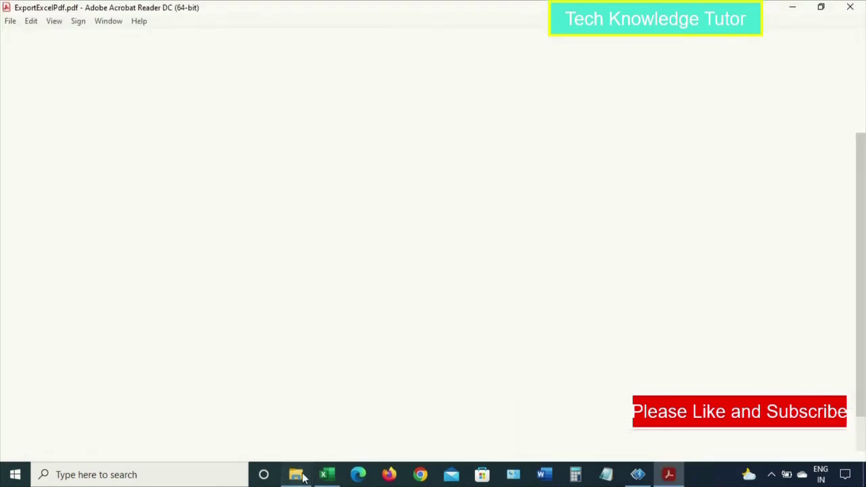
# - Review both pages of ExportExcelPdf.pdf in Acrobat Reader, then close it
pyautogui.click(302, 477)
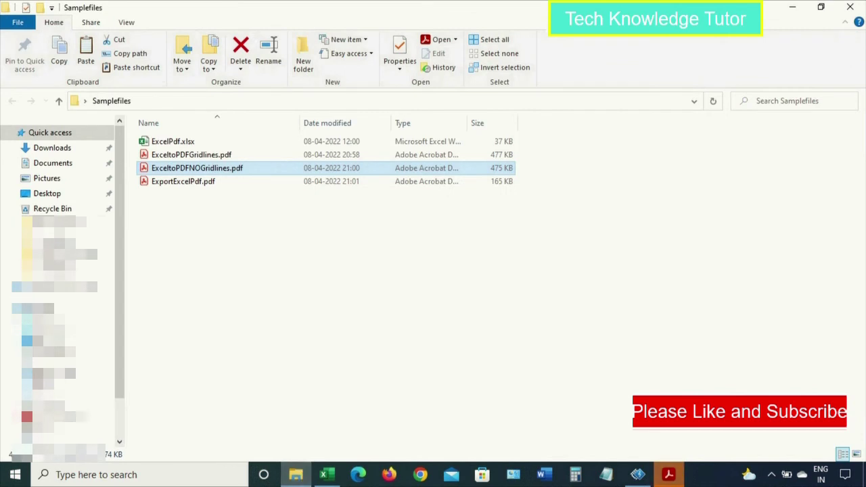
pyautogui.click(680, 473)
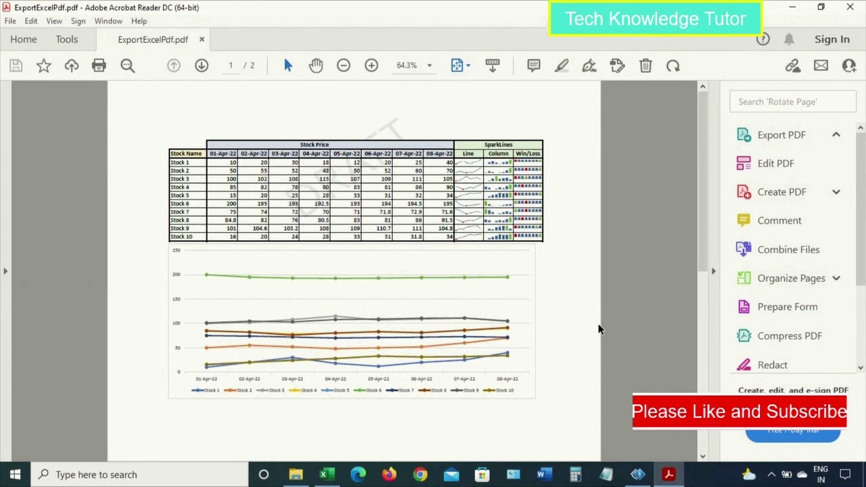
pyautogui.scroll(-3, 598, 329)
pyautogui.scroll(3, 597, 329)
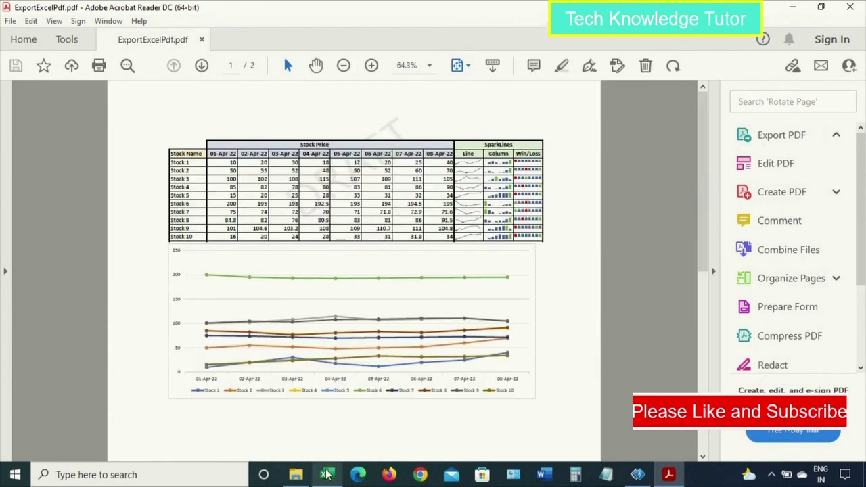
pyautogui.click(851, 8)
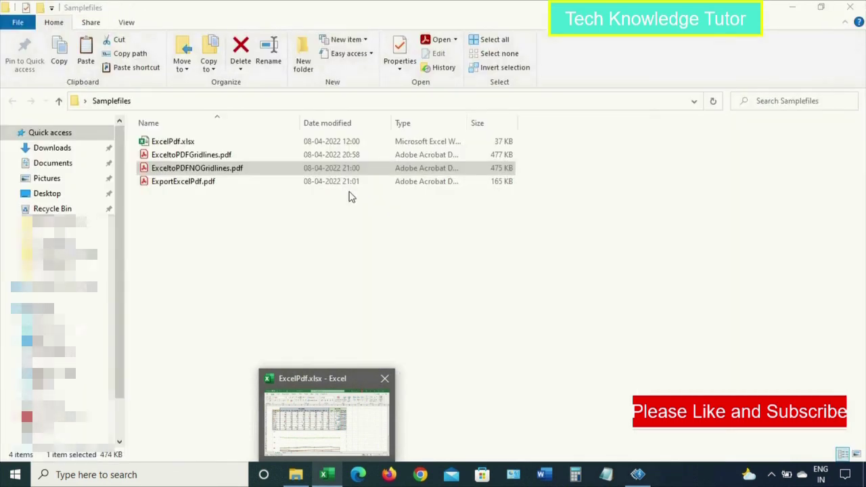